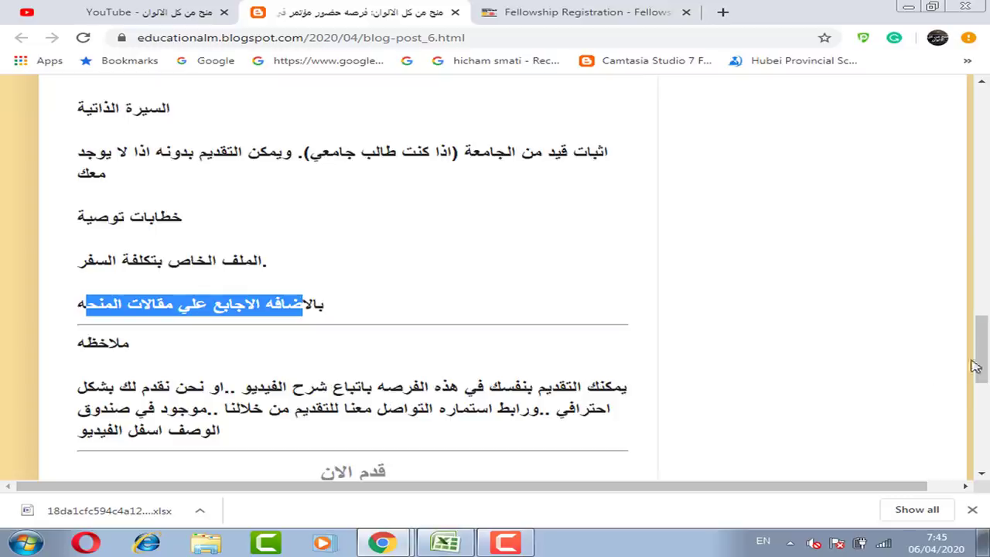
Step: Open the official scholarship announcement linked at the end of the blog post in a new tab and switch to it
scroll(982, 355, down, 3)
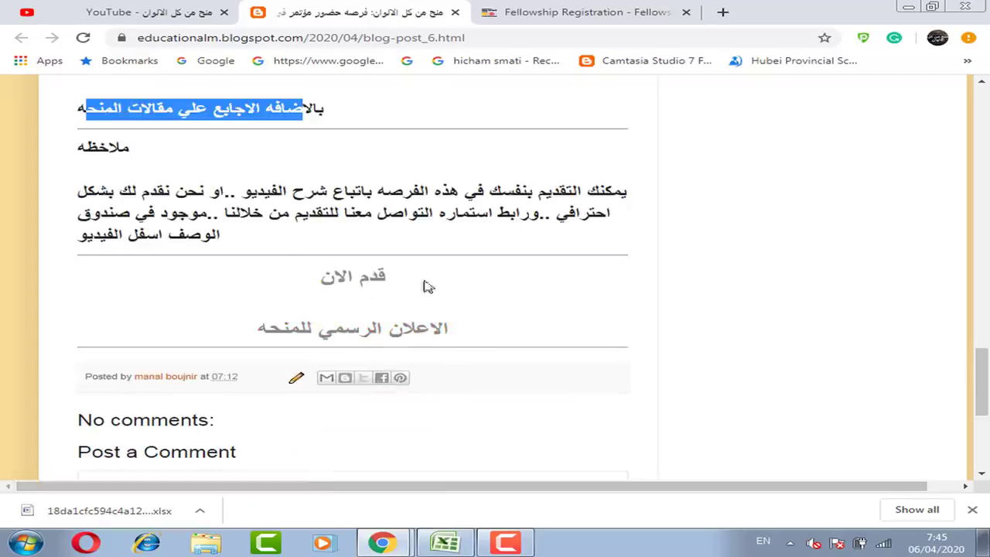
right_click(379, 331)
click(402, 340)
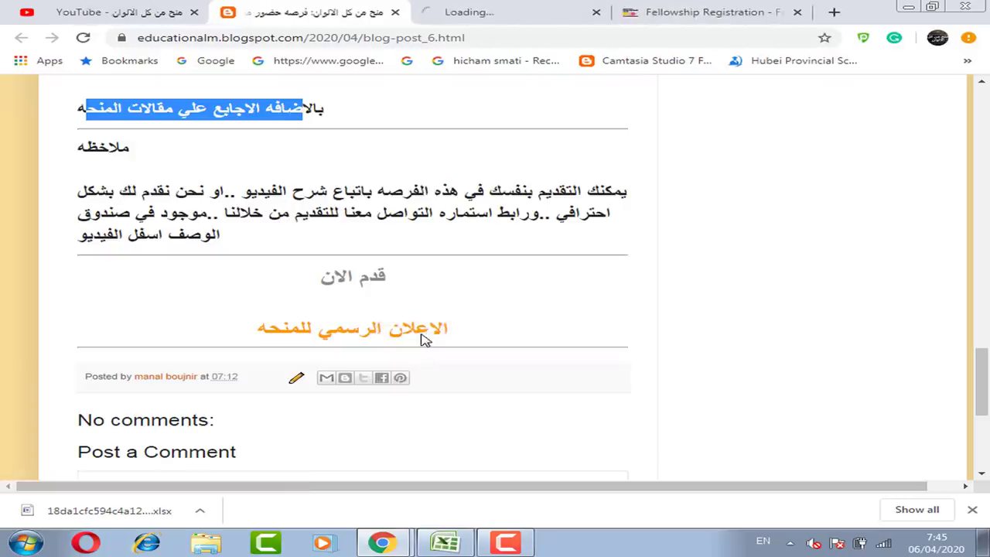
click(518, 7)
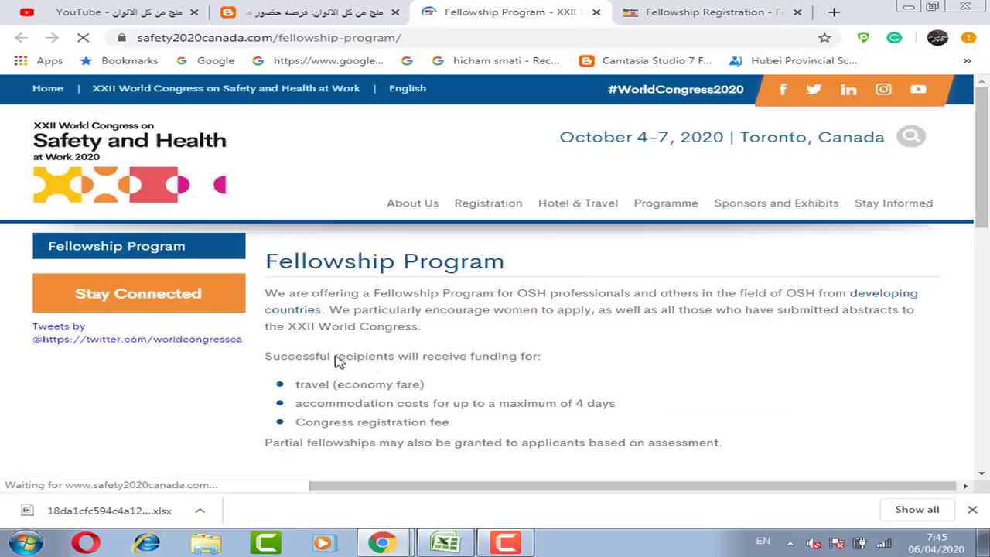
Step: Examine the funding, application process and important dates on the Fellowship Program page, highlighting the submission deadline and the notification date
scroll(348, 318, down, 2)
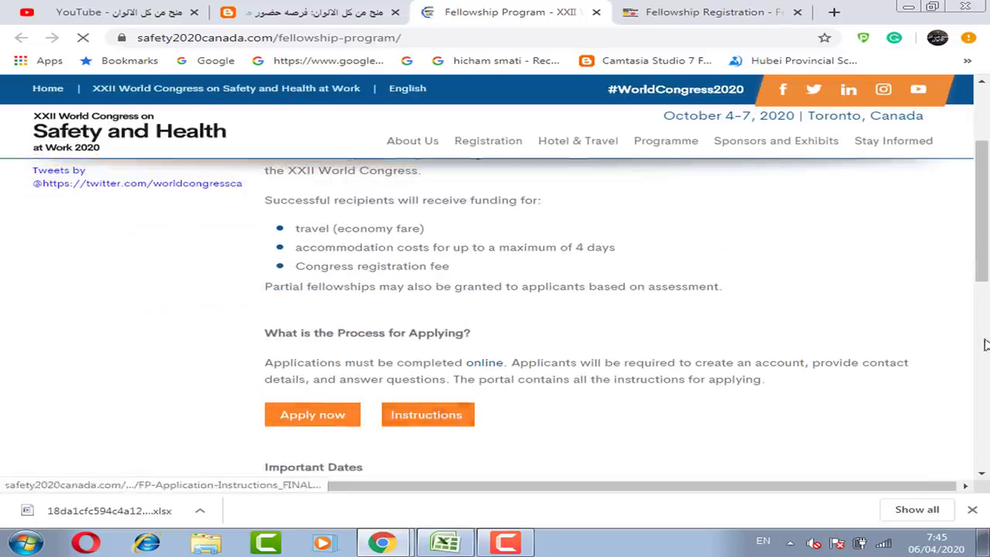
scroll(988, 223, down, 1)
drag(988, 223, 959, 263)
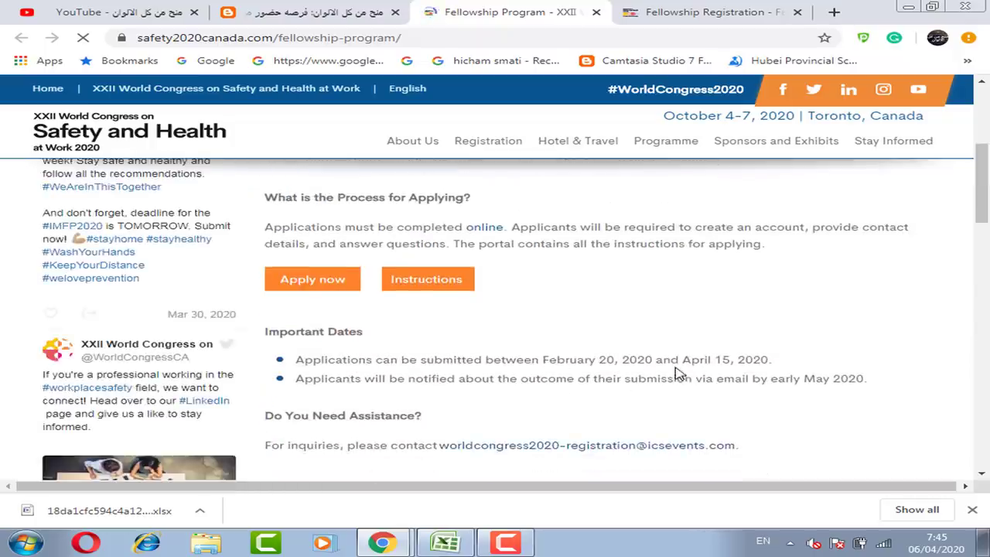
drag(685, 360, 816, 358)
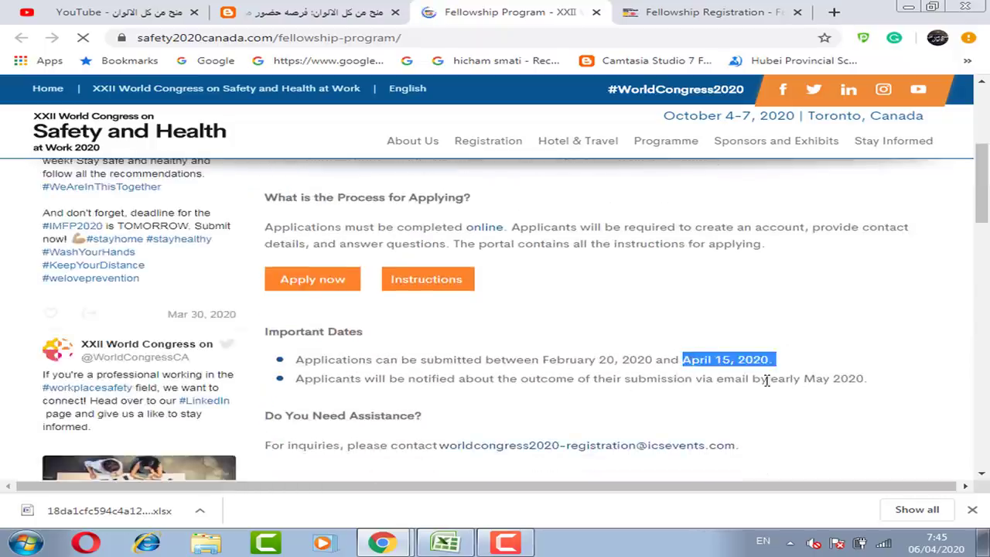
click(478, 364)
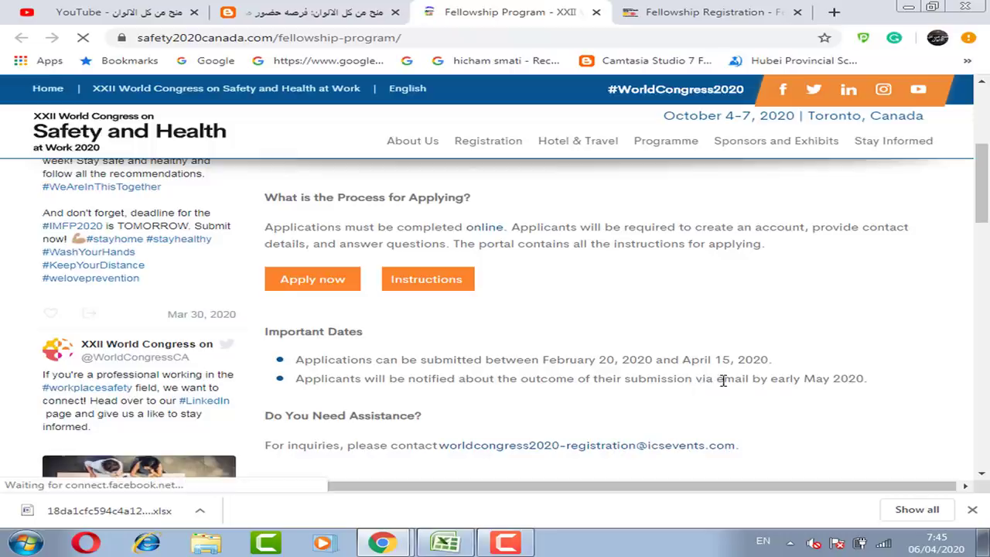
drag(805, 378, 897, 388)
click(897, 388)
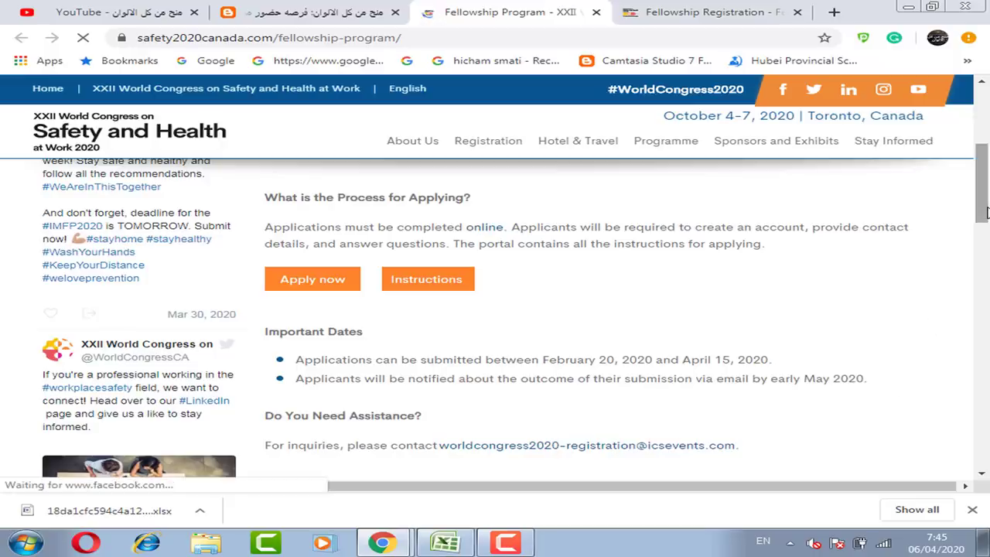
drag(985, 211, 982, 143)
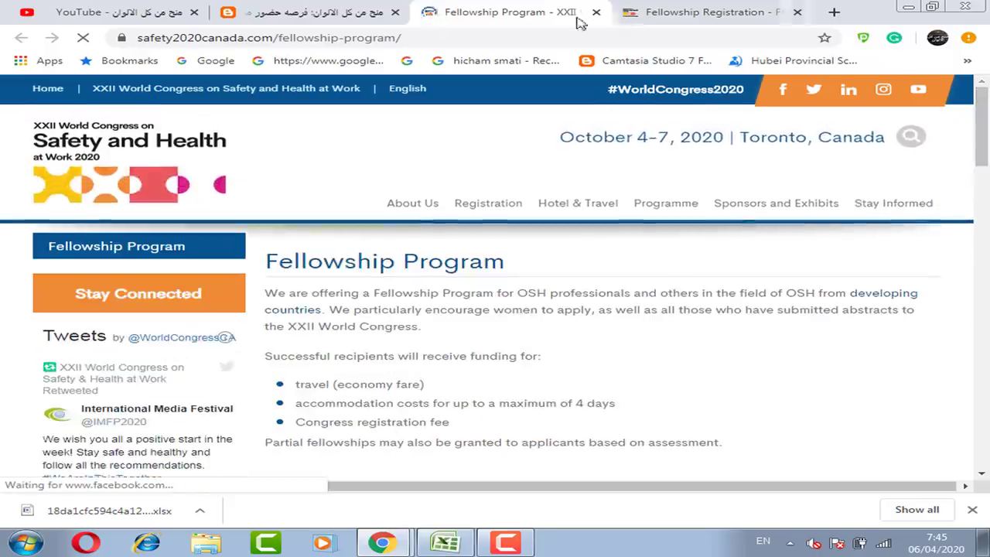
Step: Close the Fellowship Program page and switch to the incognito window showing the fellowship application portal
click(596, 12)
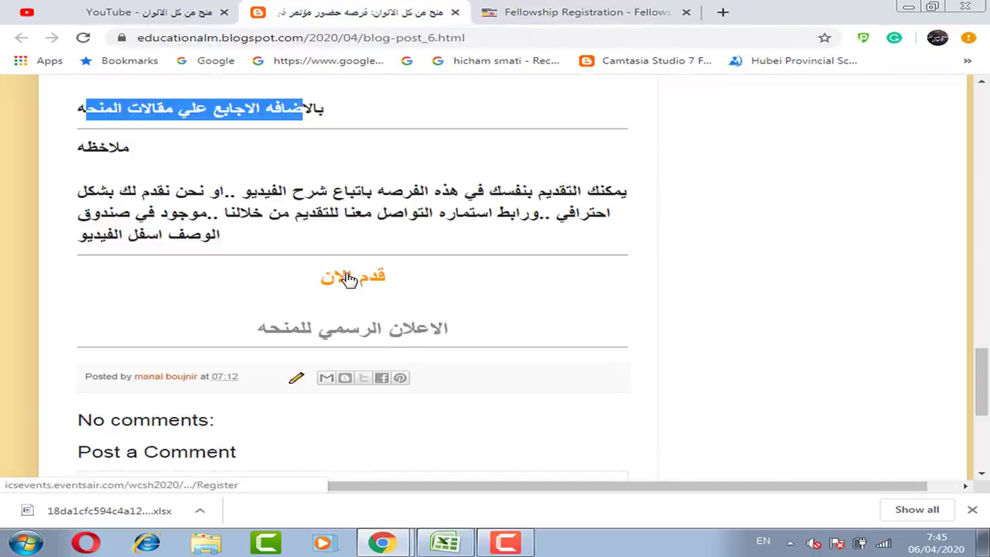
right_click(349, 279)
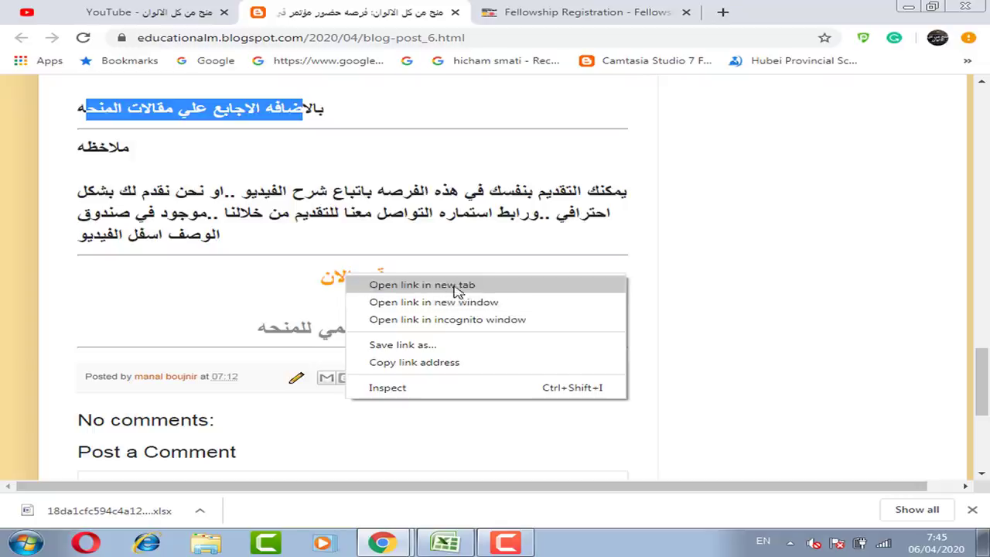
click(688, 283)
mouse_move(400, 531)
click(398, 510)
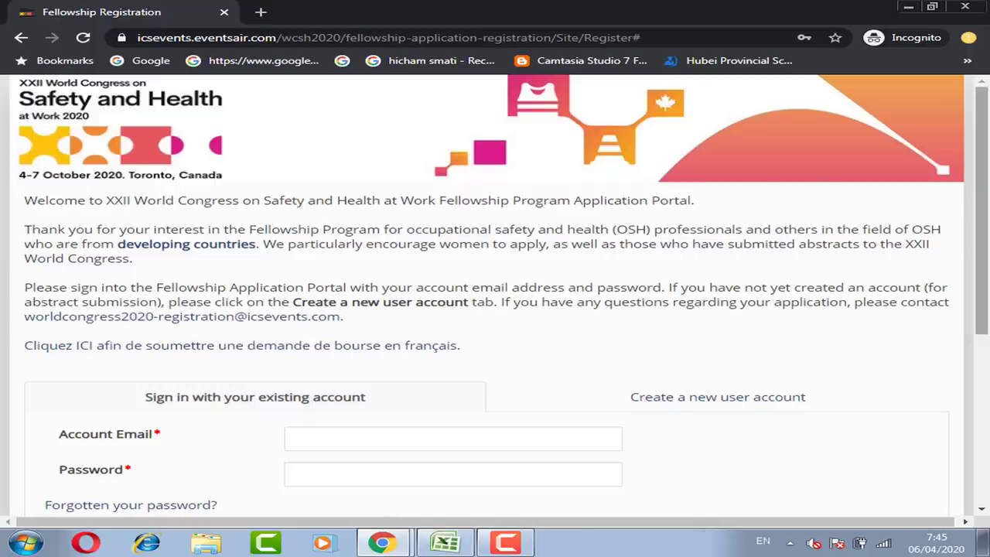
Step: Inspect the fields for creating a new user account and return to the sign-in form for existing accounts
scroll(333, 382, down, 1)
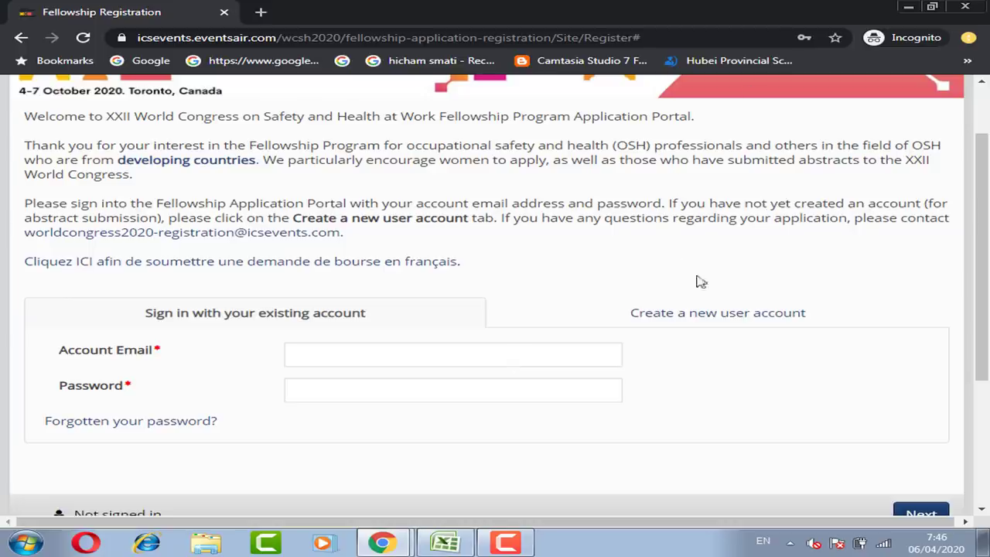
click(735, 315)
scroll(896, 292, down, 1)
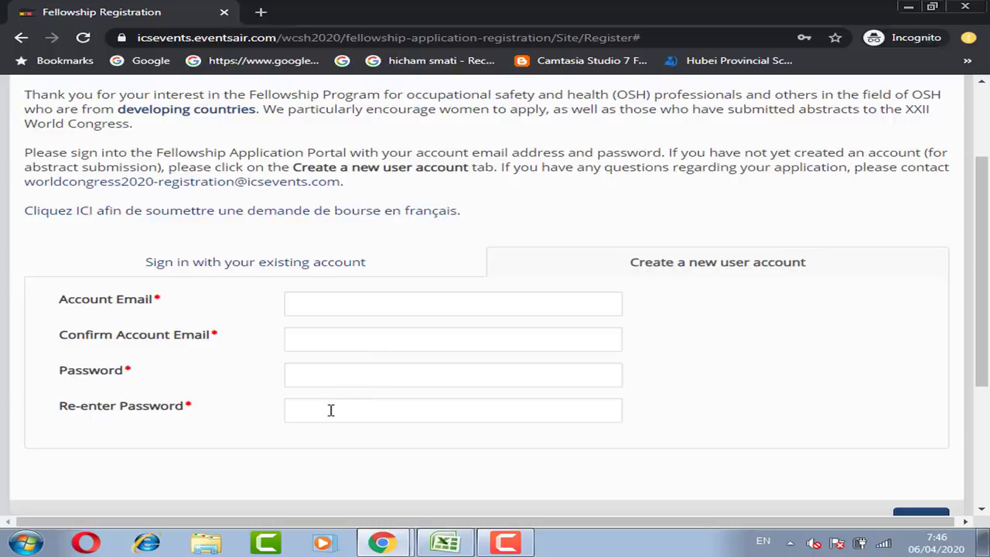
scroll(618, 348, down, 1)
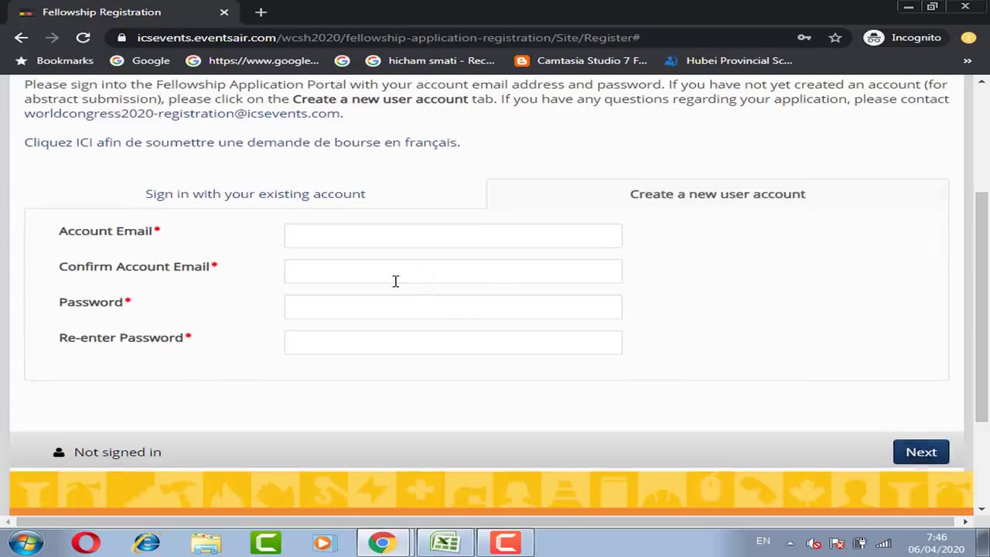
click(293, 202)
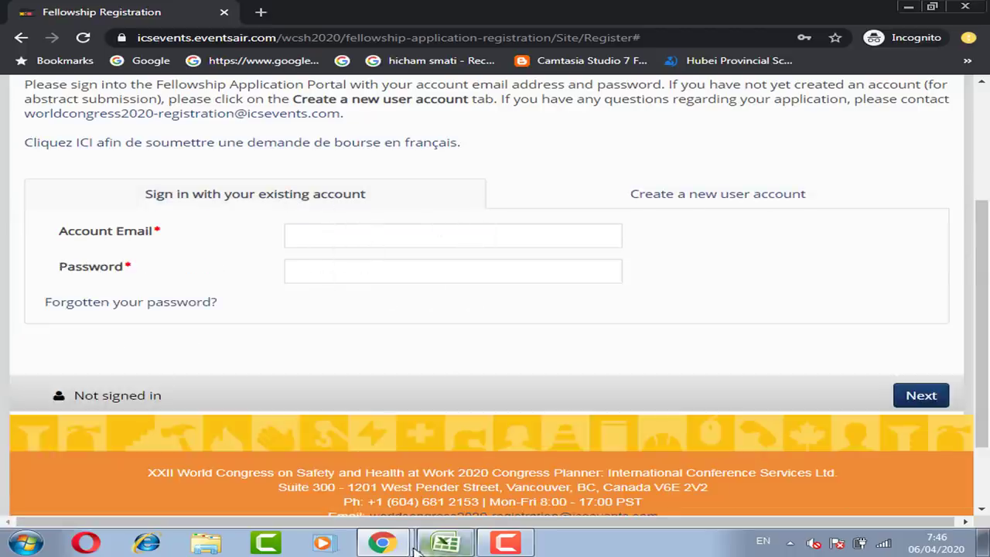
Step: Switch to the signed-in Fellowship Registration page in the regular browser window and highlight the application deadline in the instructions
mouse_move(382, 542)
click(363, 485)
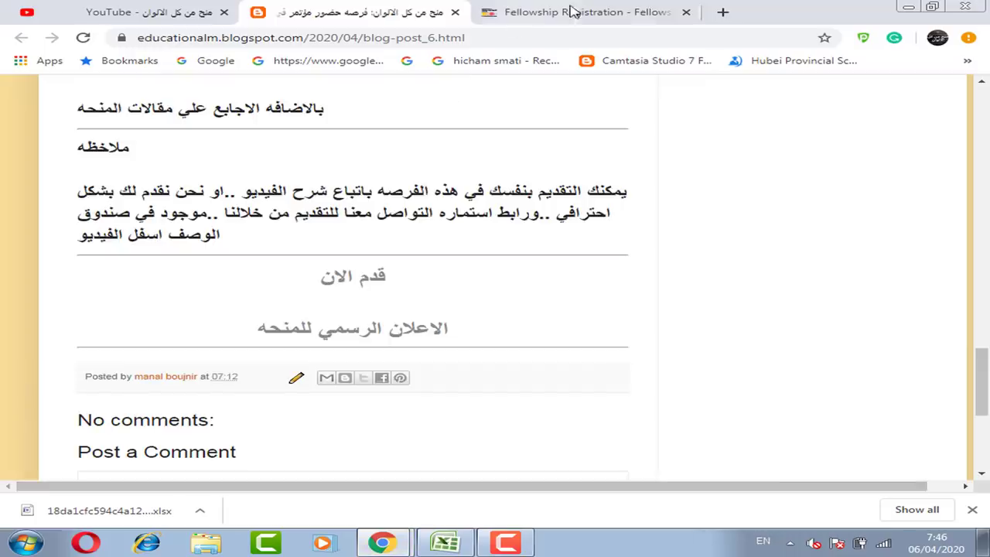
click(560, 12)
scroll(988, 226, up, 1)
scroll(988, 247, down, 1)
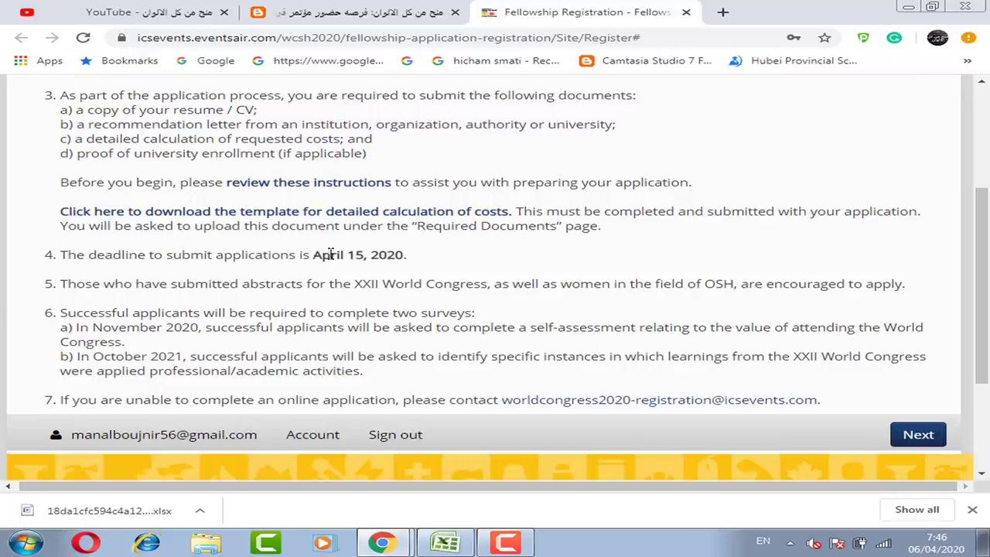
drag(311, 255, 430, 255)
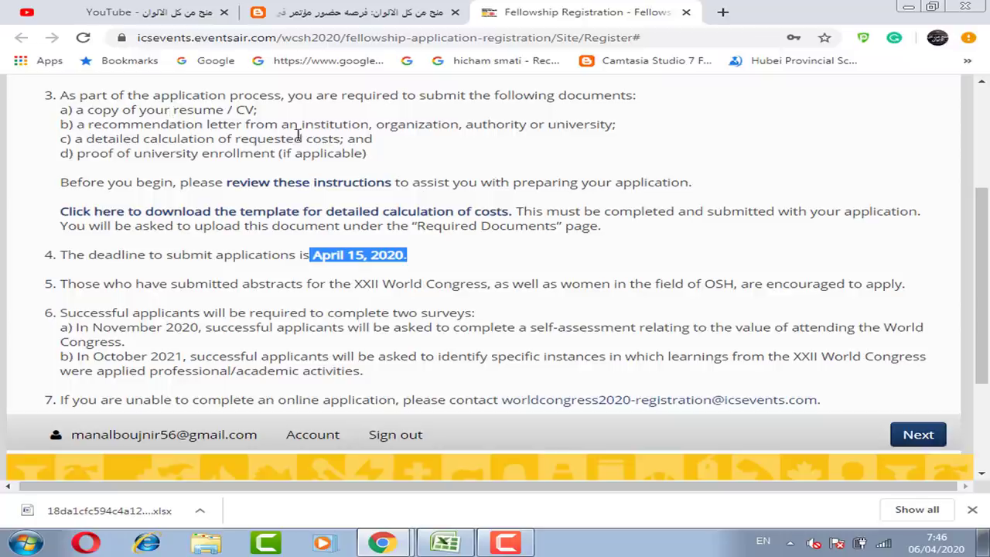
Step: Continue to the Applicant Information form and view the available prefix options
click(913, 435)
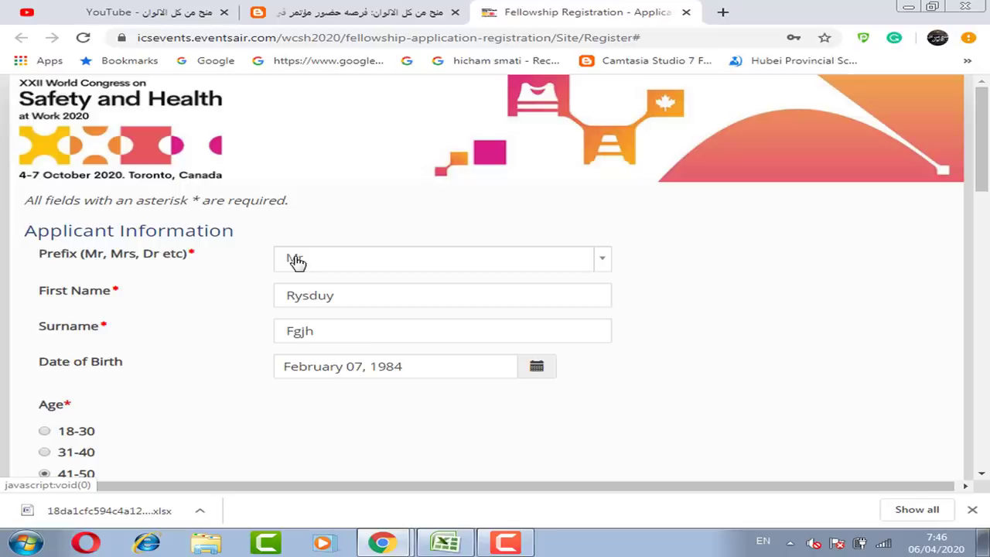
scroll(325, 228, down, 1)
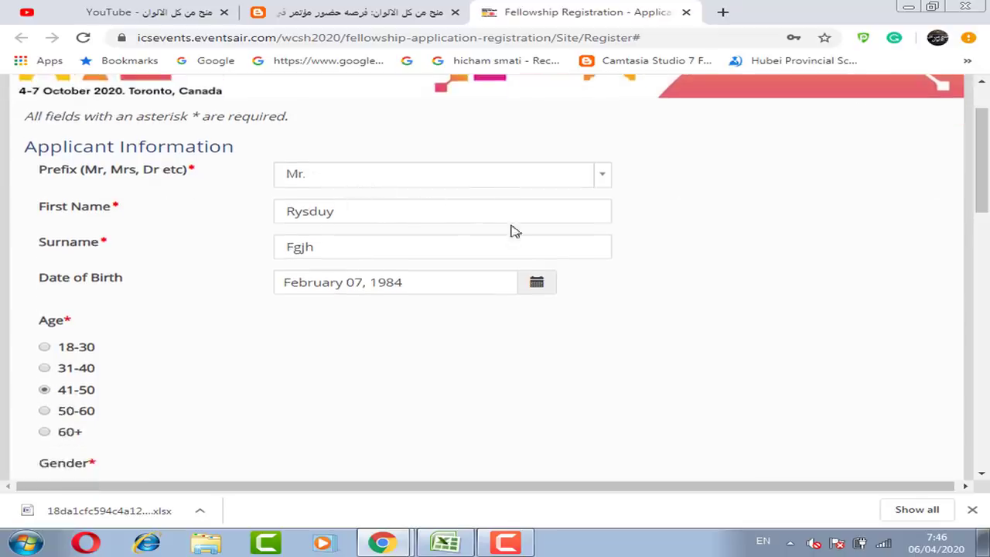
click(361, 178)
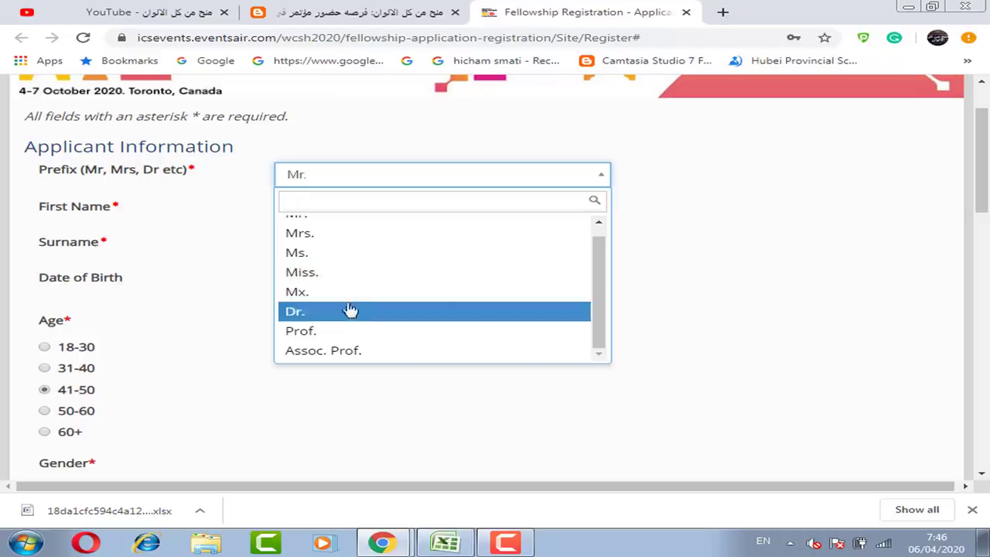
click(727, 297)
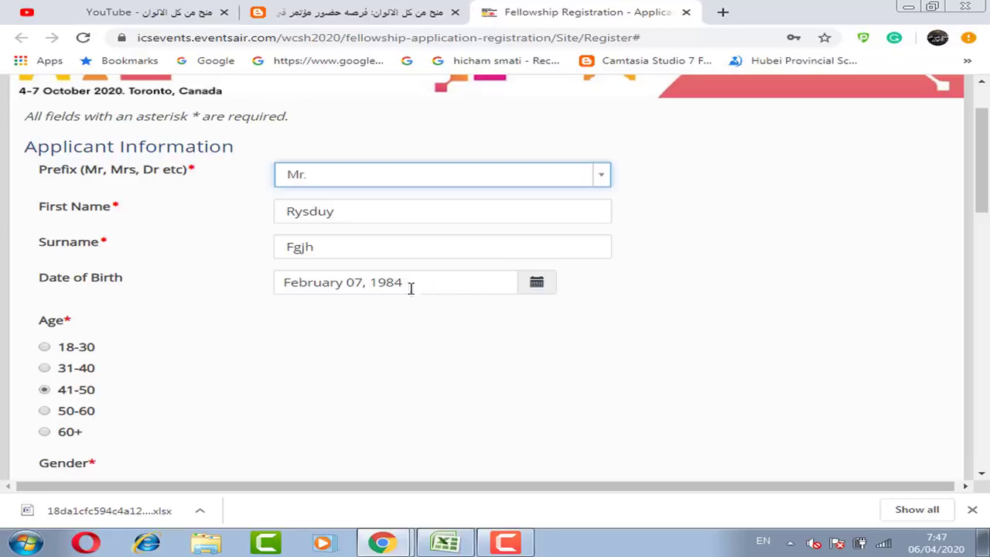
Step: Review the age, gender, address, citizenship and contact fields of the Applicant Information form
scroll(221, 287, down, 3)
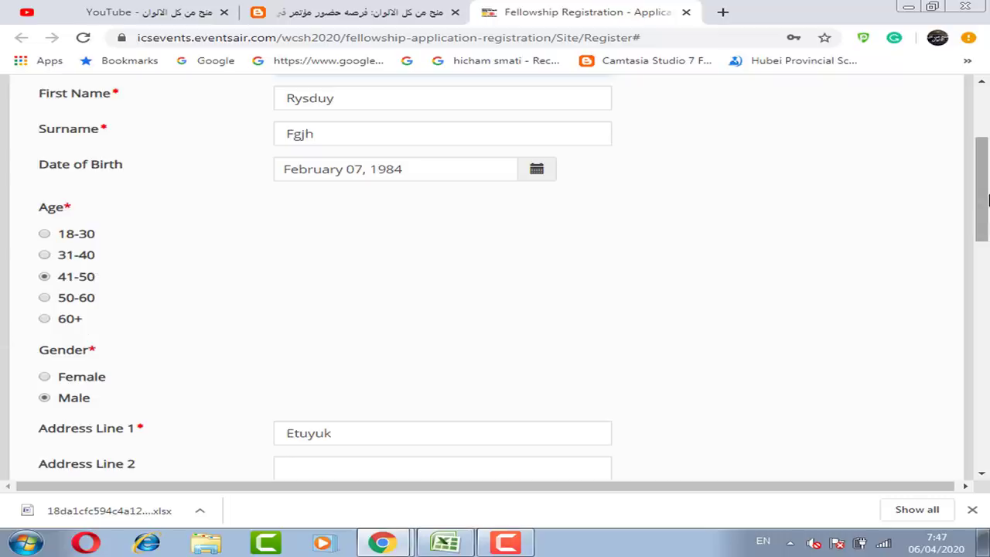
scroll(987, 199, down, 1)
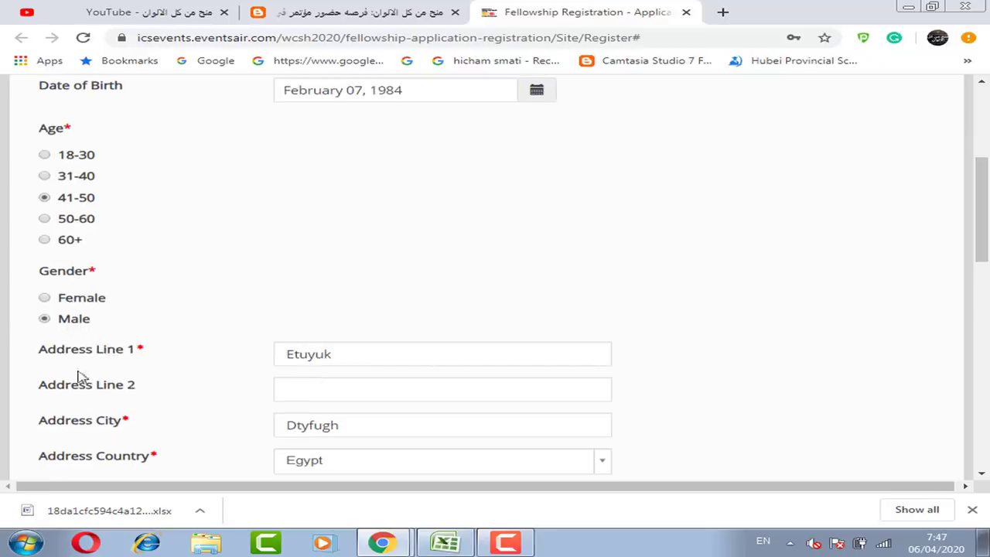
drag(986, 252, 986, 275)
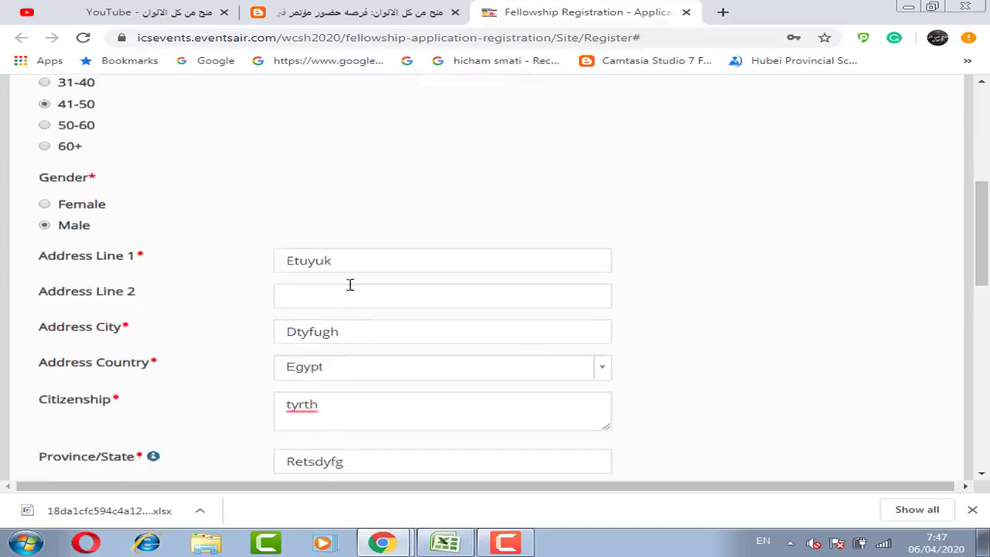
drag(986, 238, 986, 297)
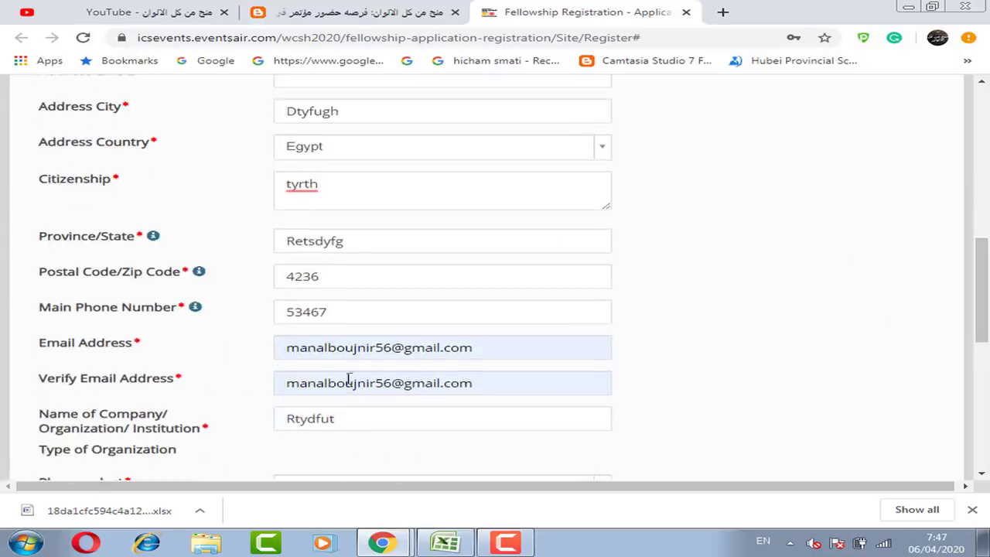
drag(986, 290, 986, 338)
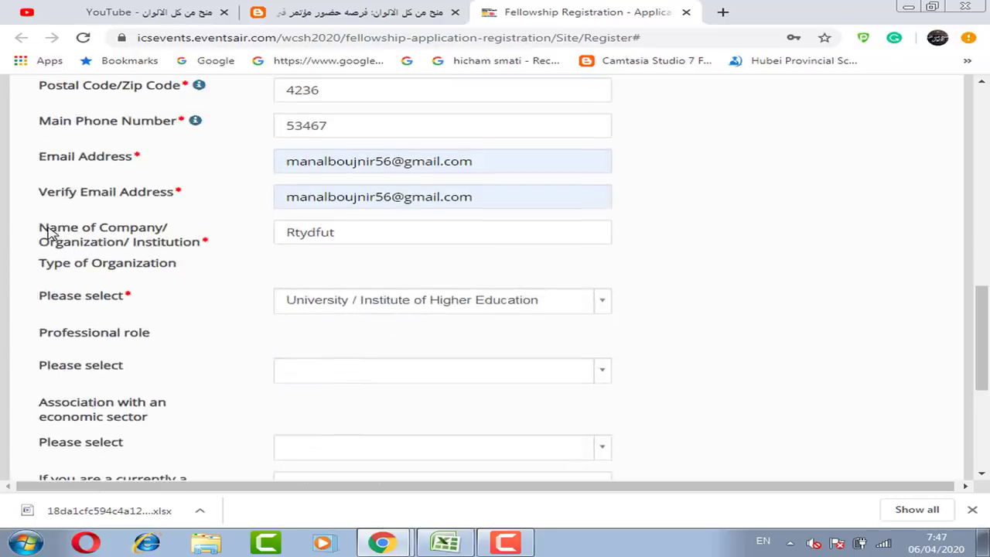
Step: Highlight the company or institution name label and examine the organization type options and the remaining professional and student fields
drag(45, 229, 192, 251)
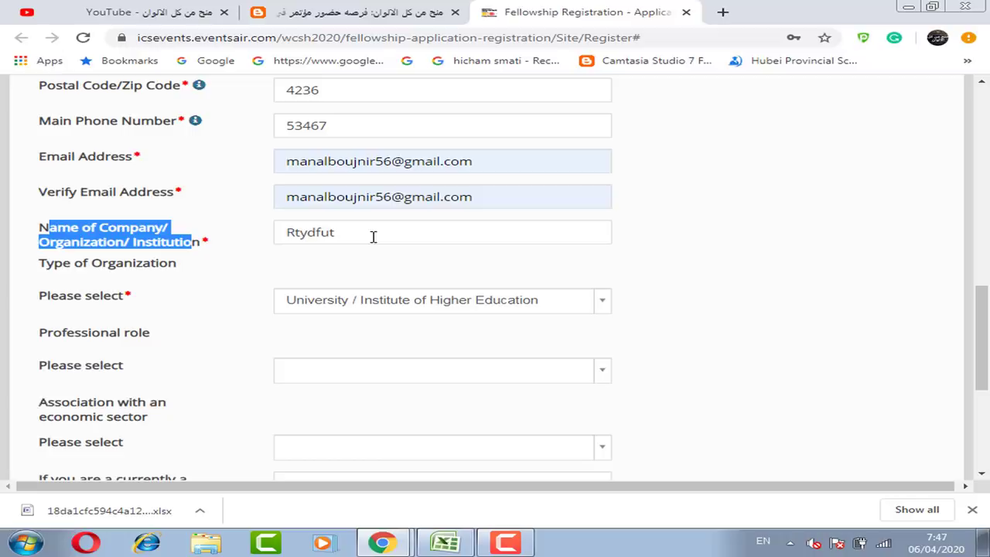
click(403, 305)
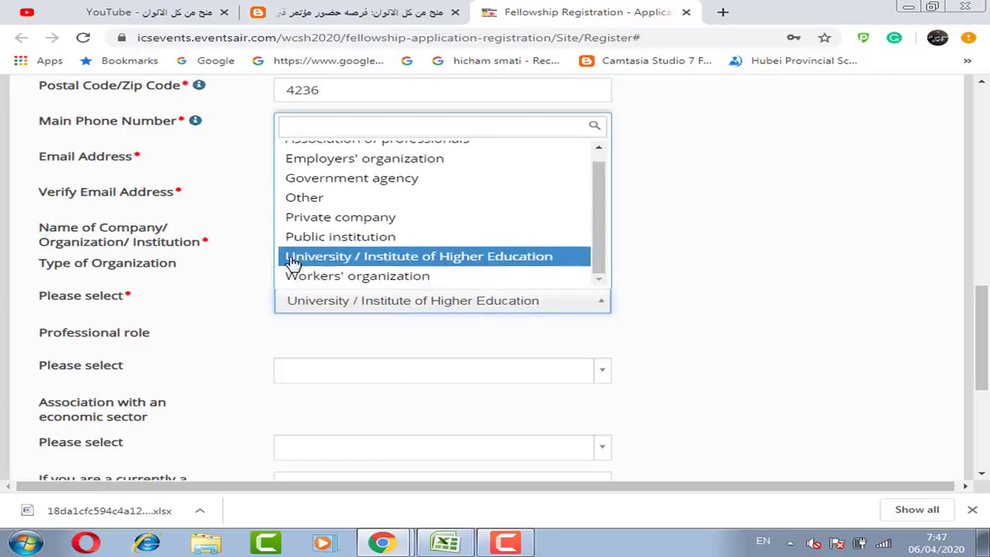
click(489, 343)
drag(986, 298, 986, 341)
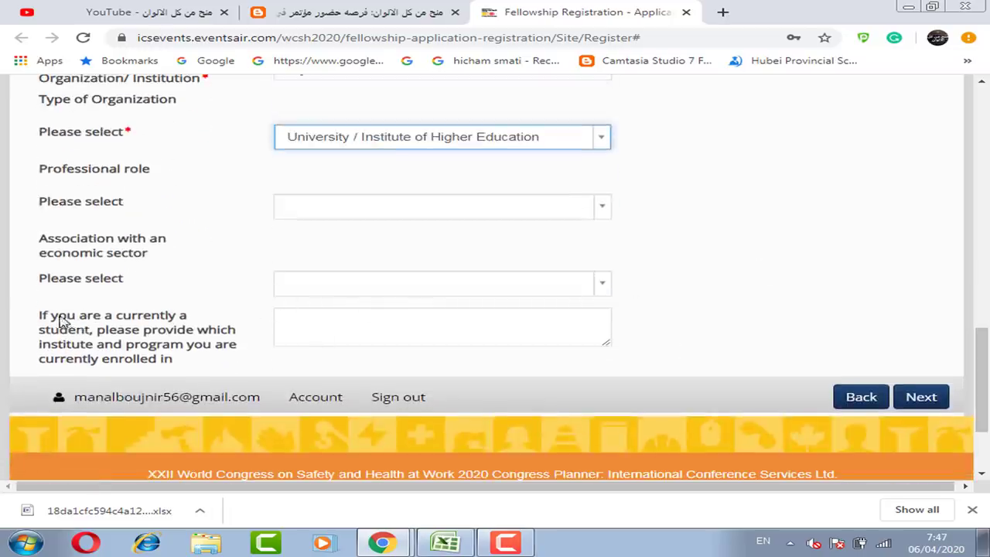
click(139, 322)
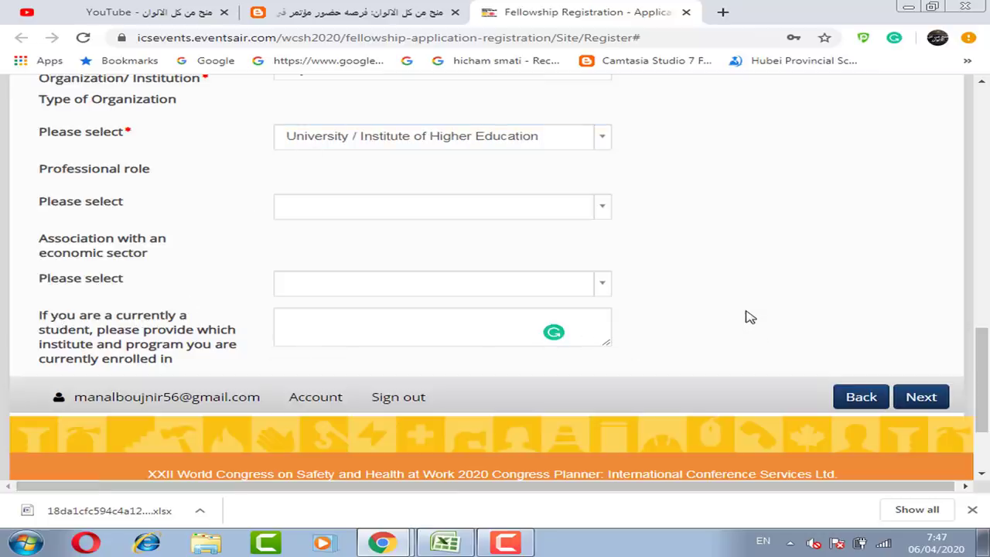
Step: Continue to the Type of Fellowship page and select Full Fellowship
click(912, 397)
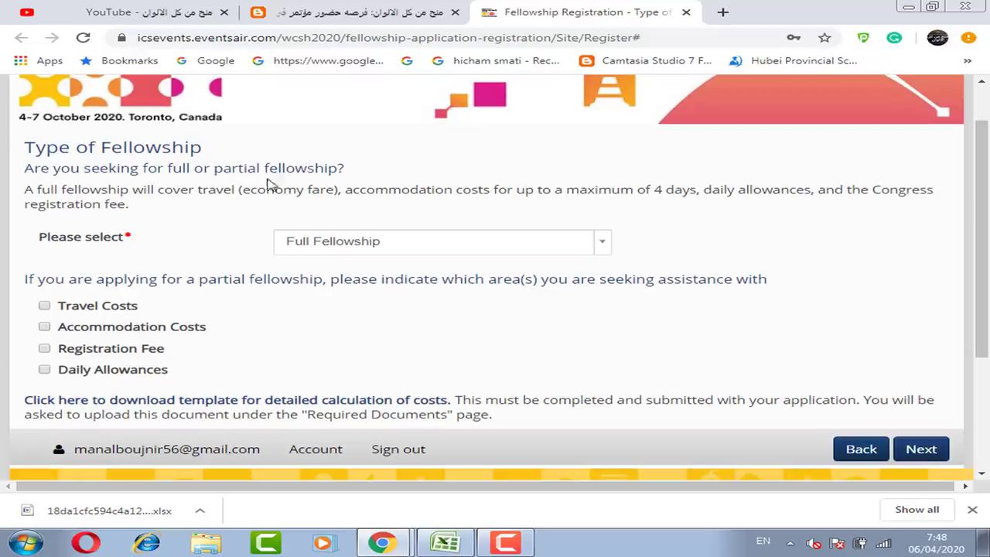
click(288, 240)
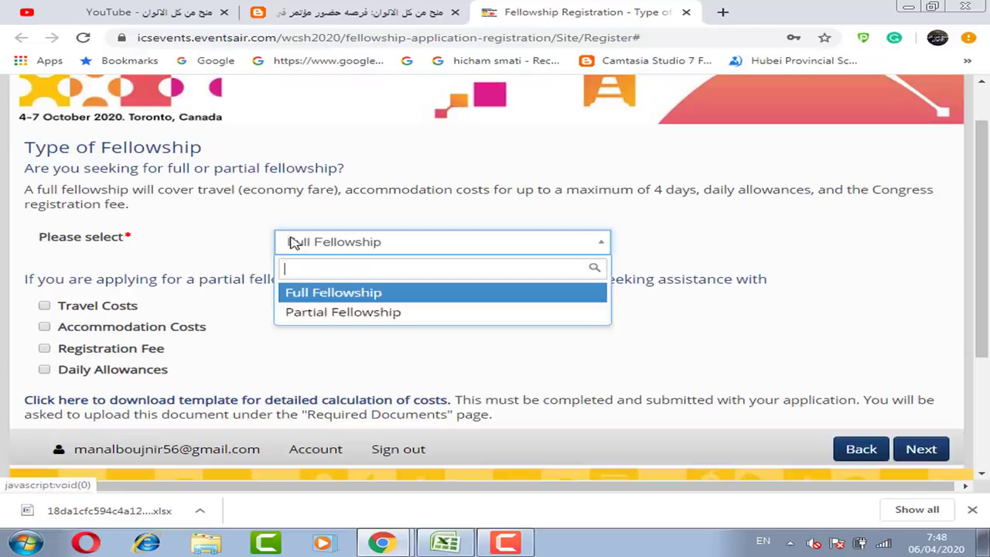
click(321, 294)
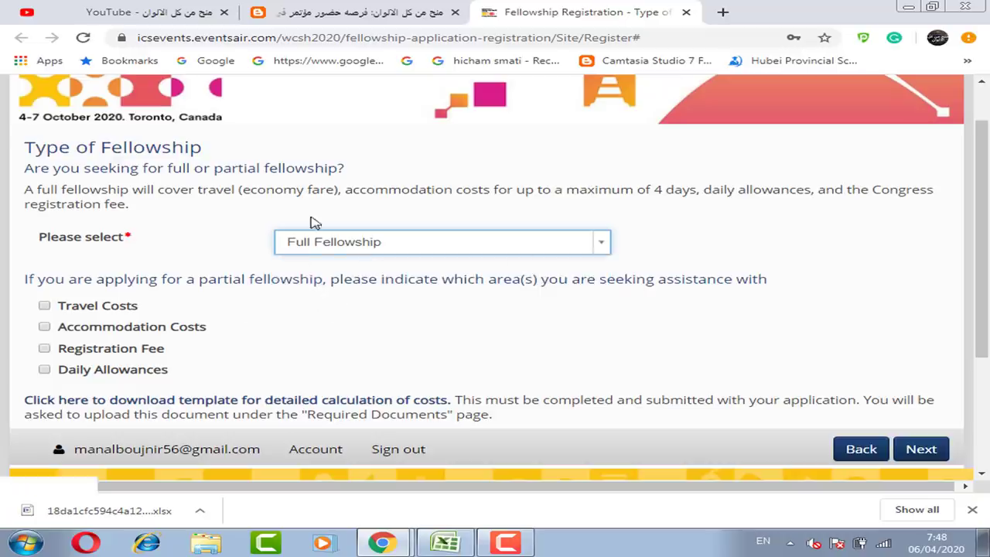
Step: Try Partial Fellowship as the fellowship type and restore the selection to Full Fellowship
click(361, 244)
click(350, 313)
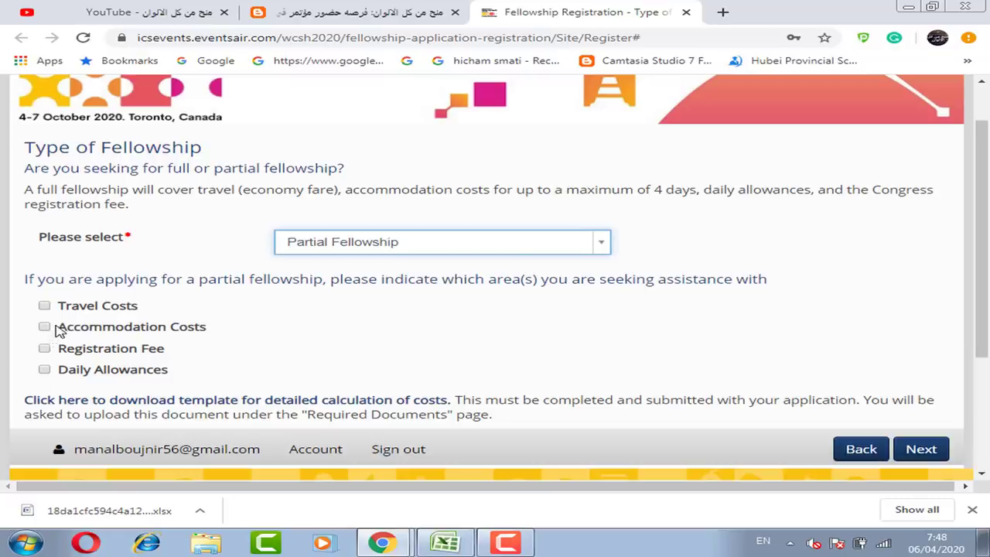
click(477, 249)
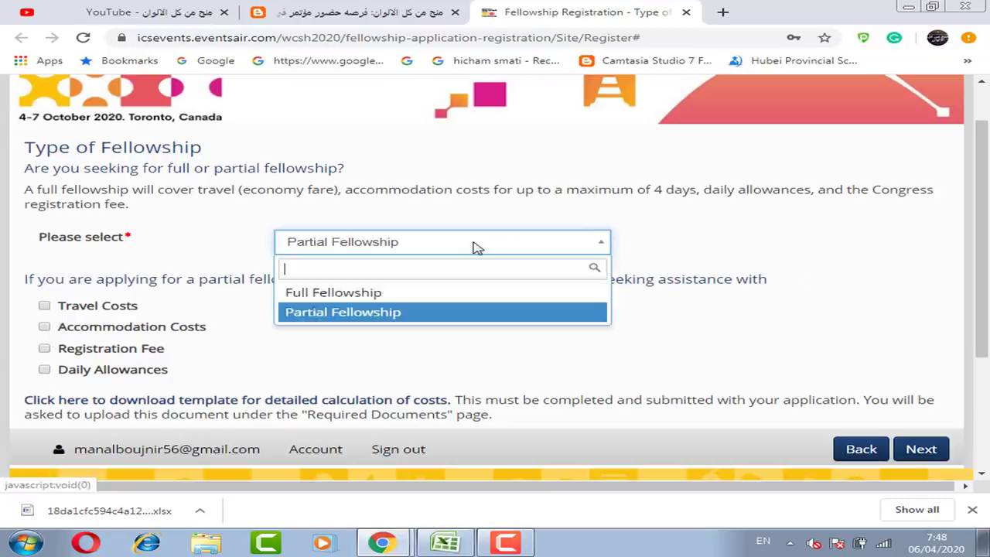
click(348, 294)
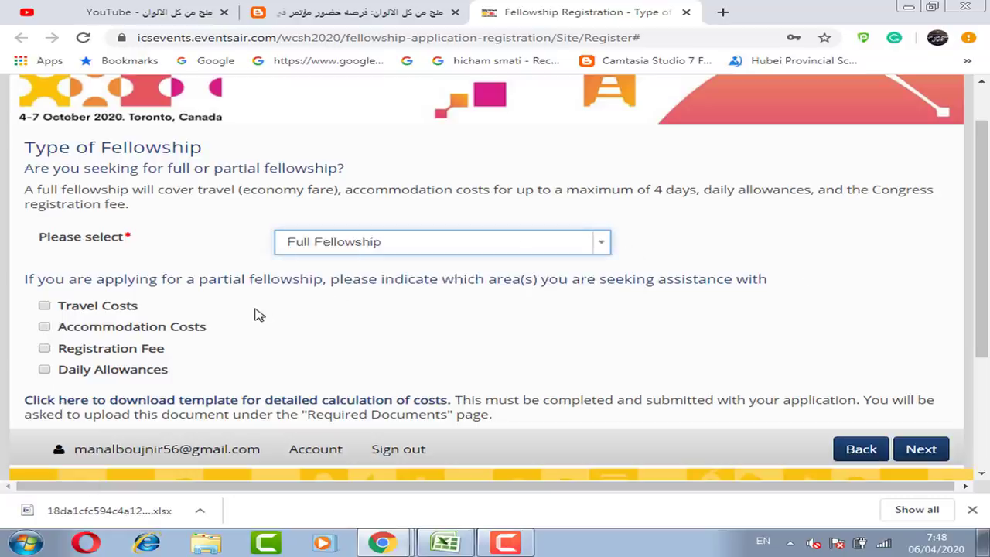
Step: Continue to the Abstract Submission page and answer No to being an author or co-author of a submitted abstract
click(914, 448)
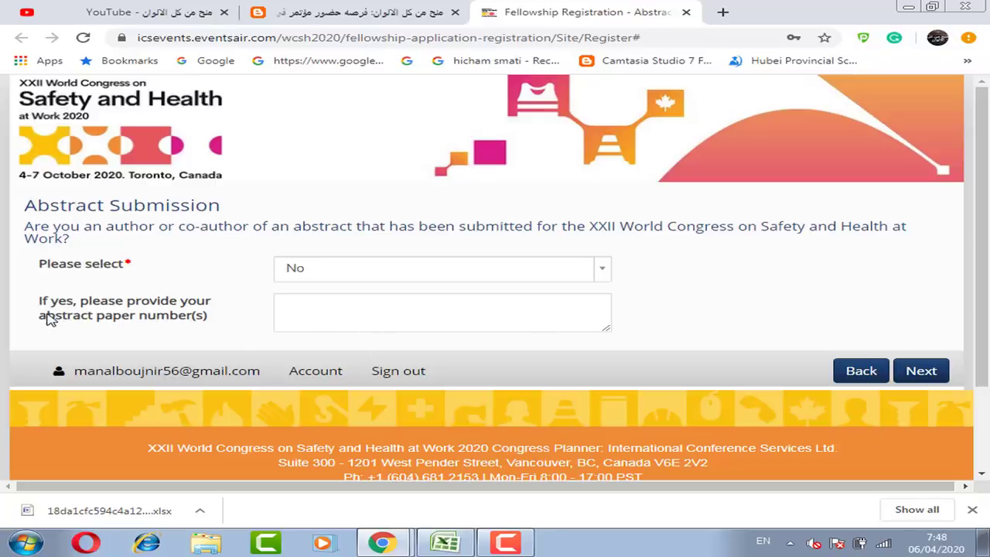
click(458, 267)
click(521, 340)
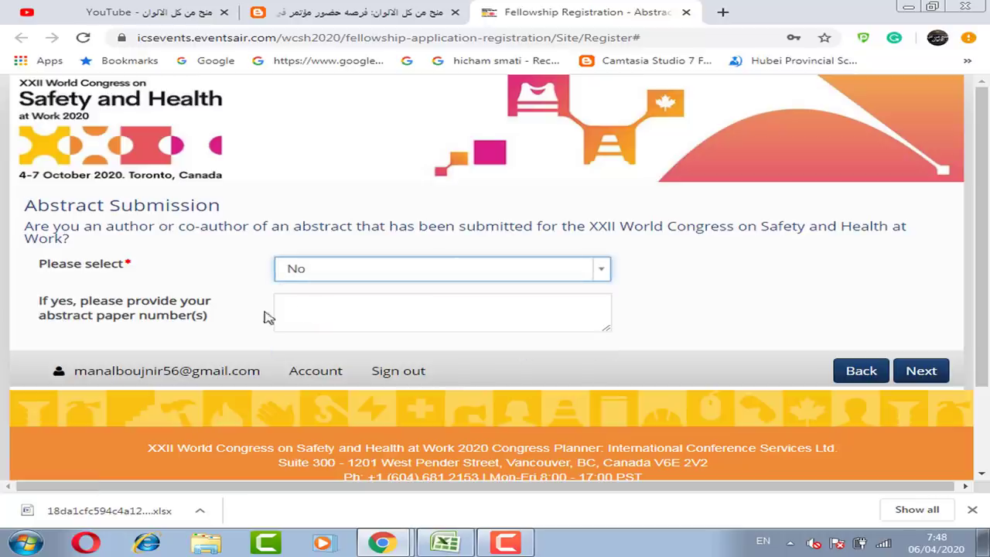
Step: Advance through the four Fellowship Application Questions pages, keeping the existing answers, to reach the Required Documents page
click(945, 374)
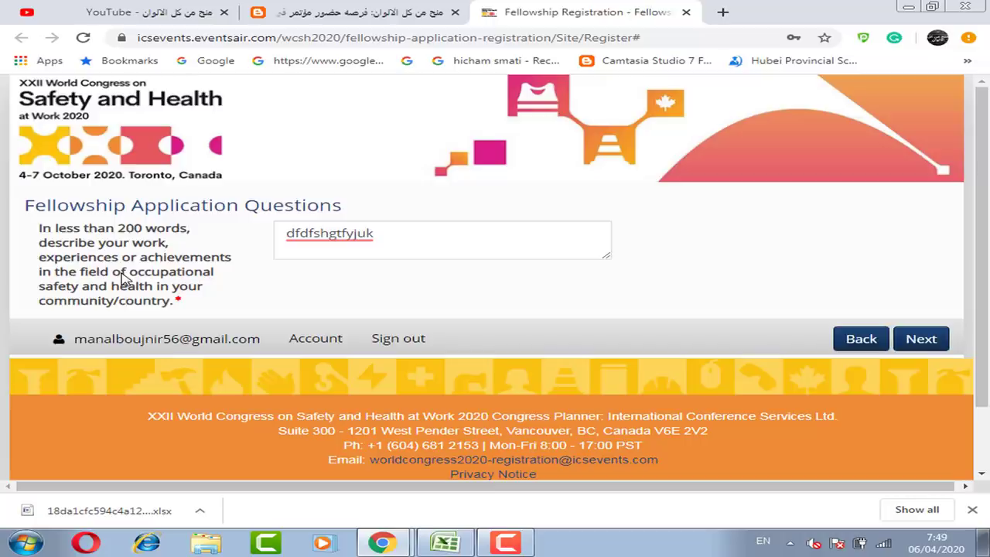
click(913, 341)
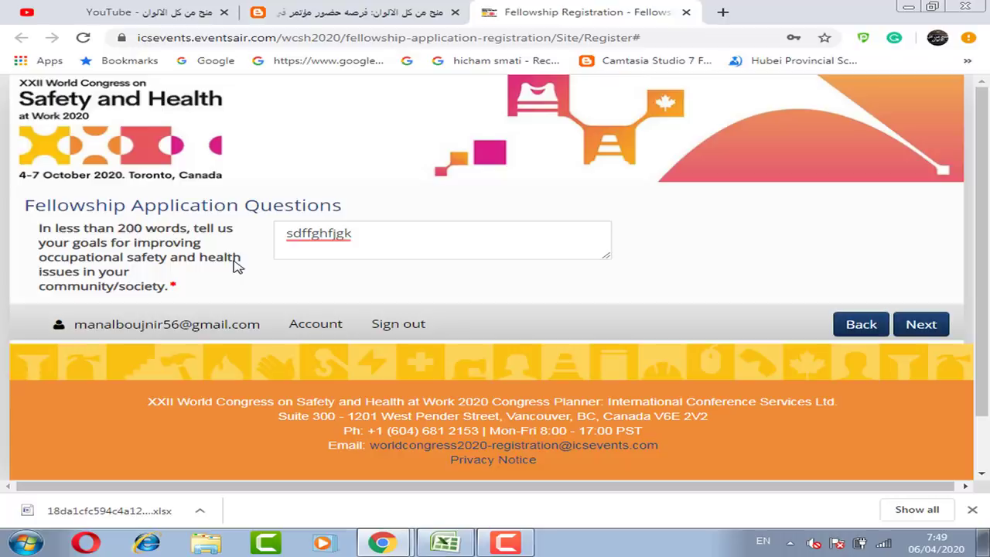
click(942, 323)
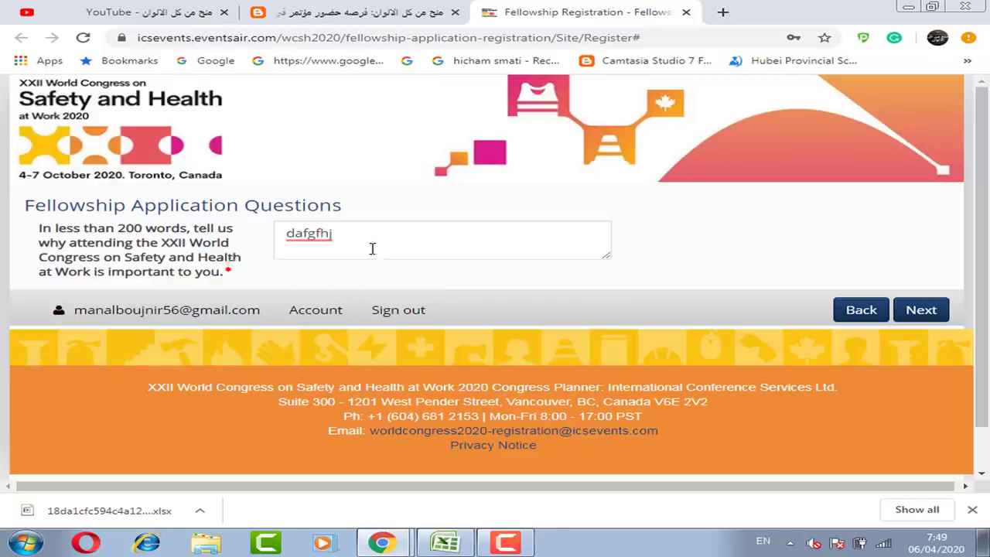
click(940, 309)
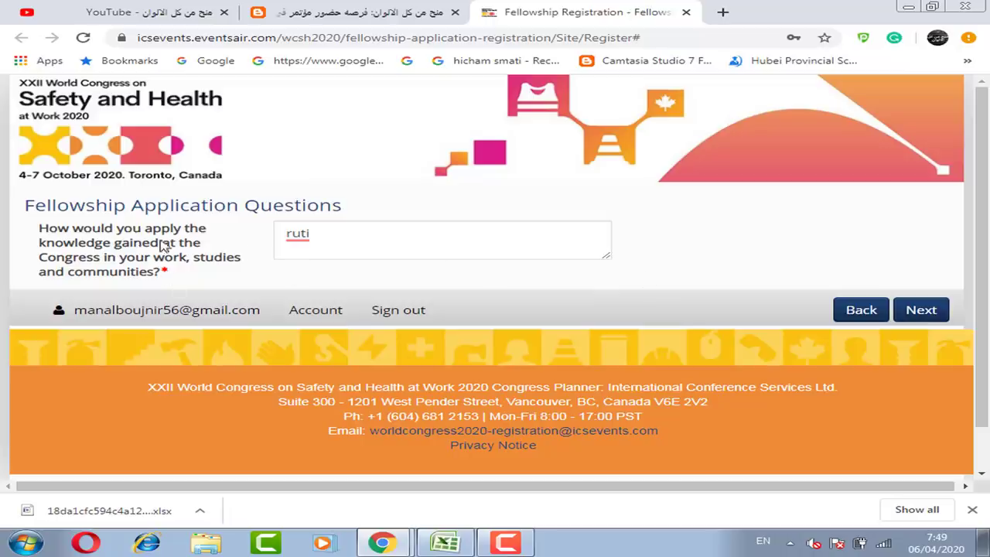
click(928, 310)
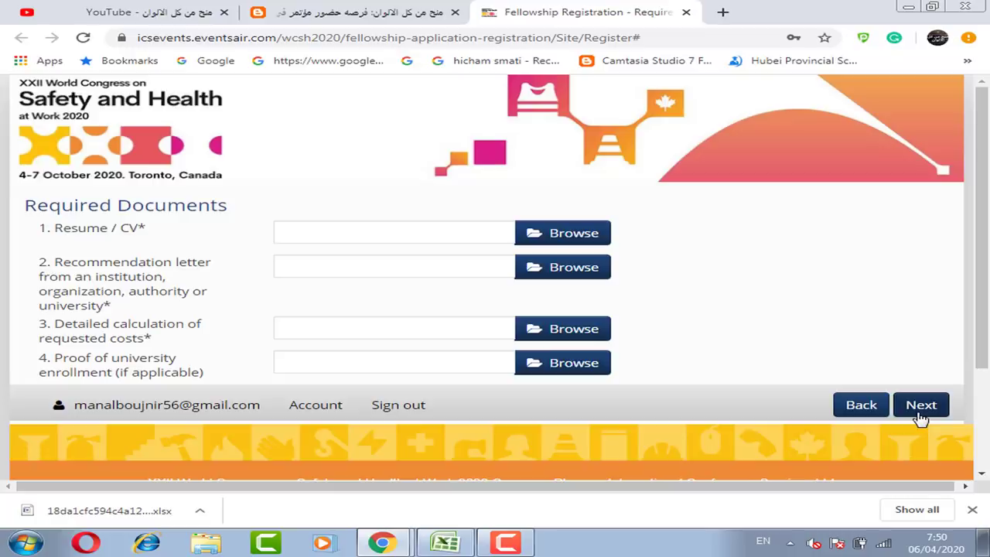
Step: Return to the blog post about the congress and review its funding section
click(359, 12)
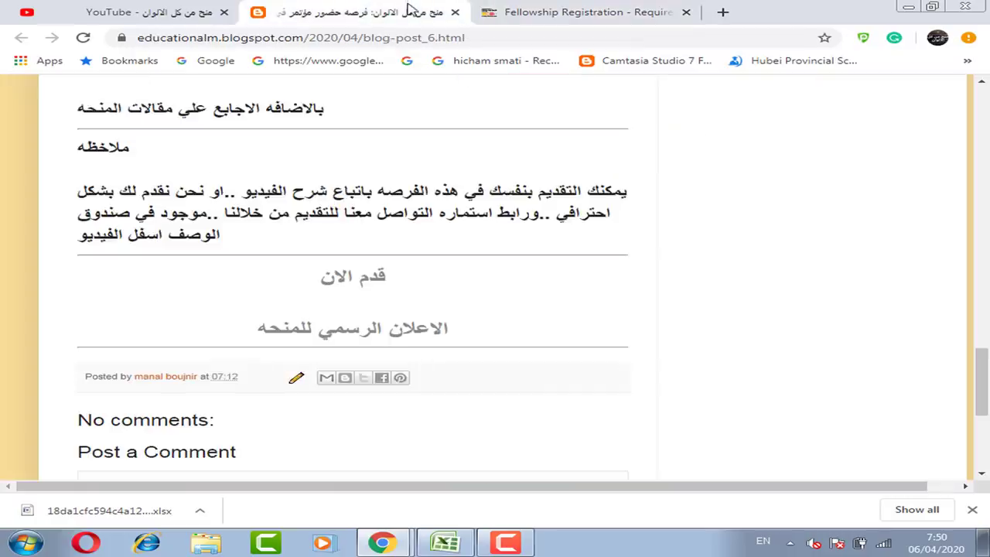
drag(978, 403, 959, 292)
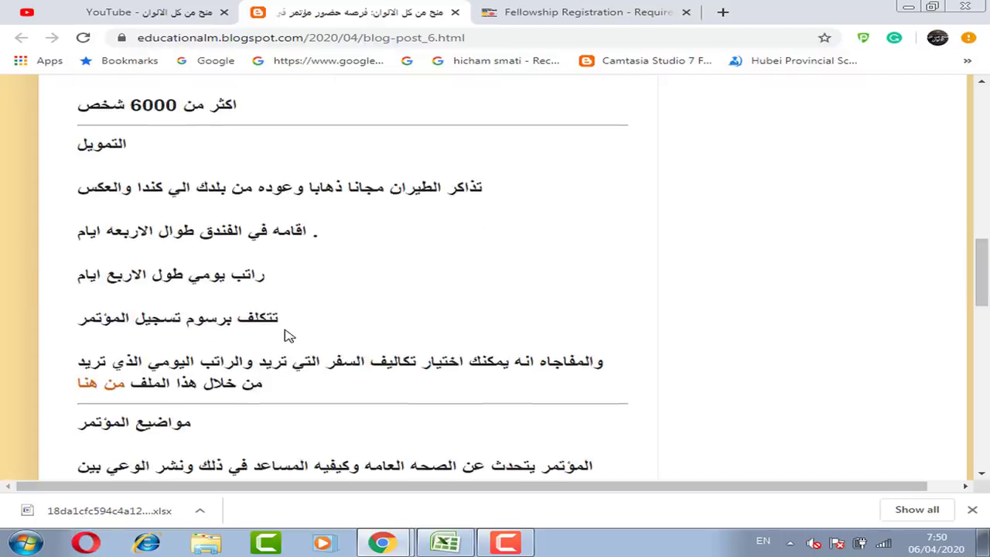